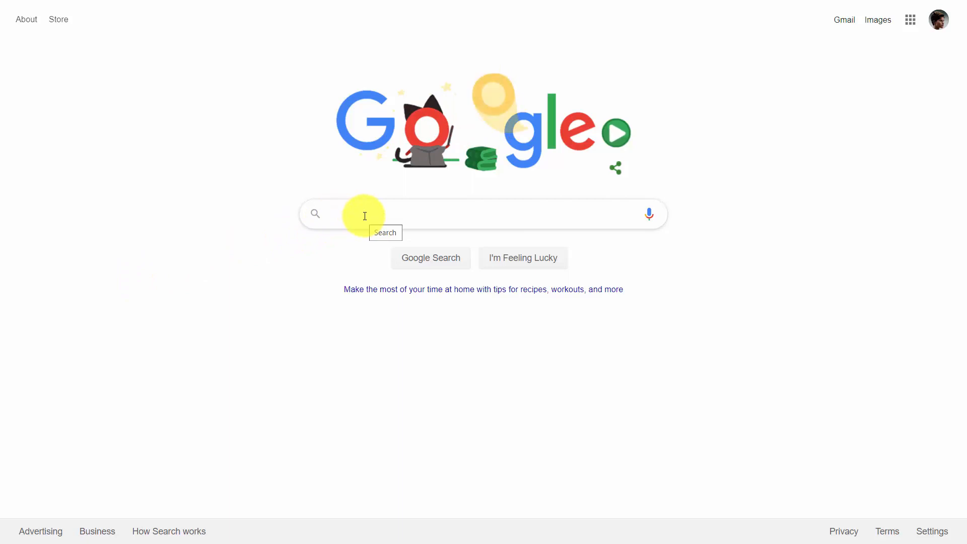
- Search Google for "calendy", open the Calendly login page and sign in with the account email
text(calendy)
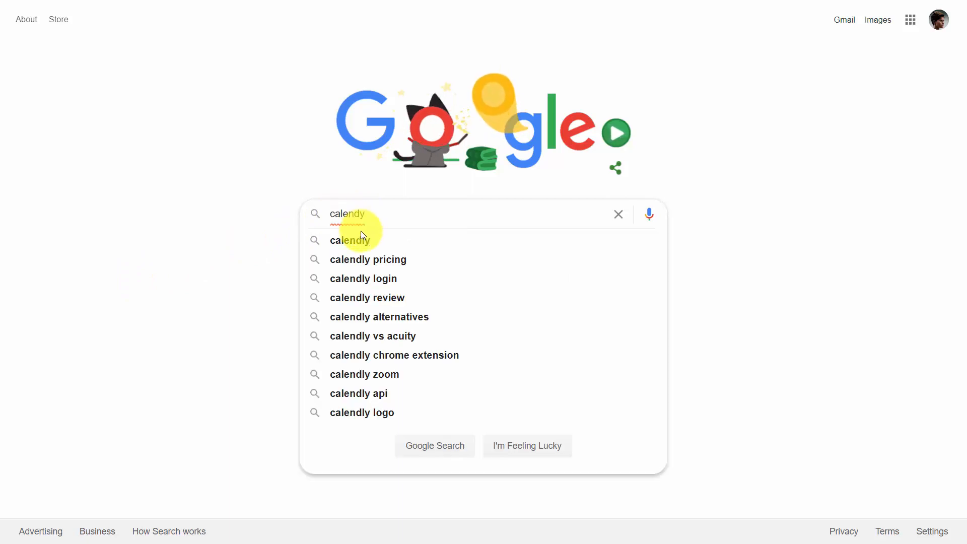
key(Return)
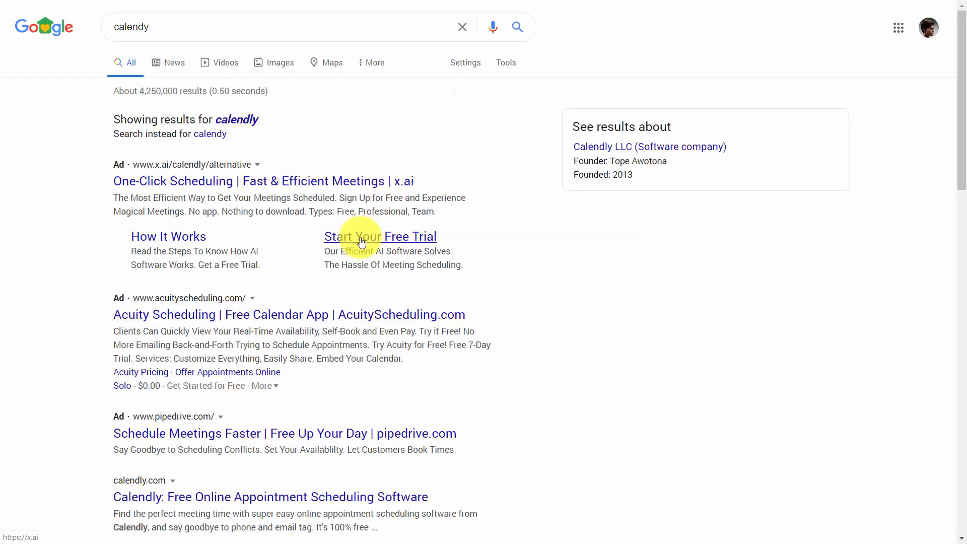
click(361, 235)
scroll(362, 239, down, 4)
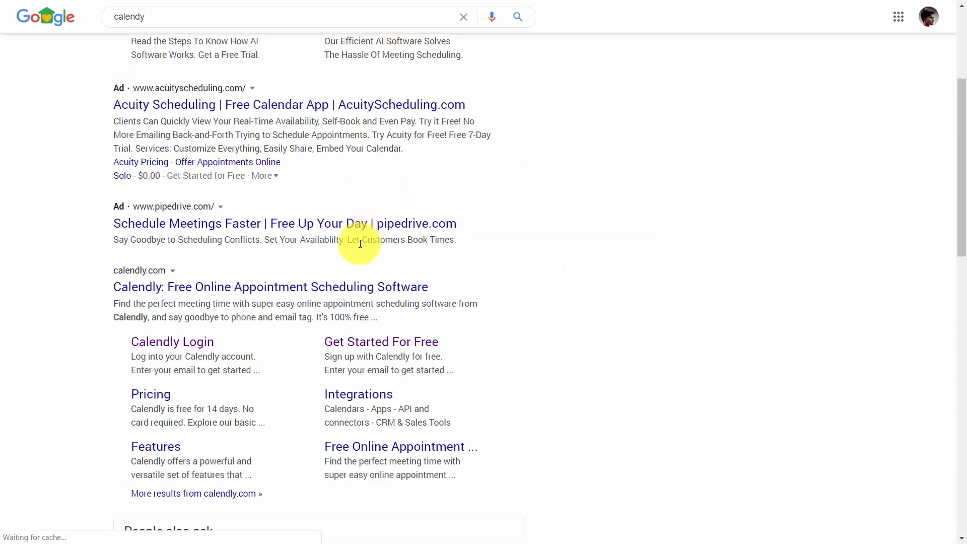
click(171, 296)
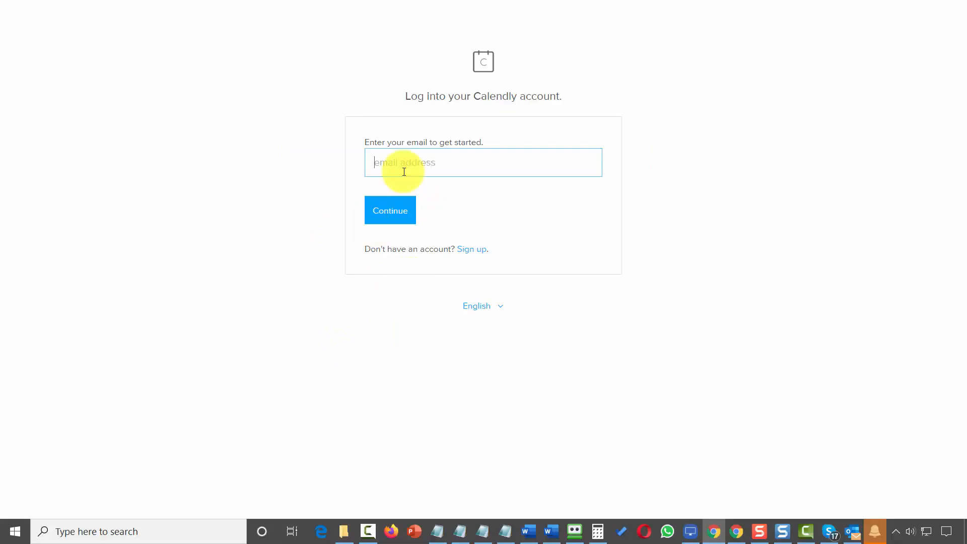
click(404, 175)
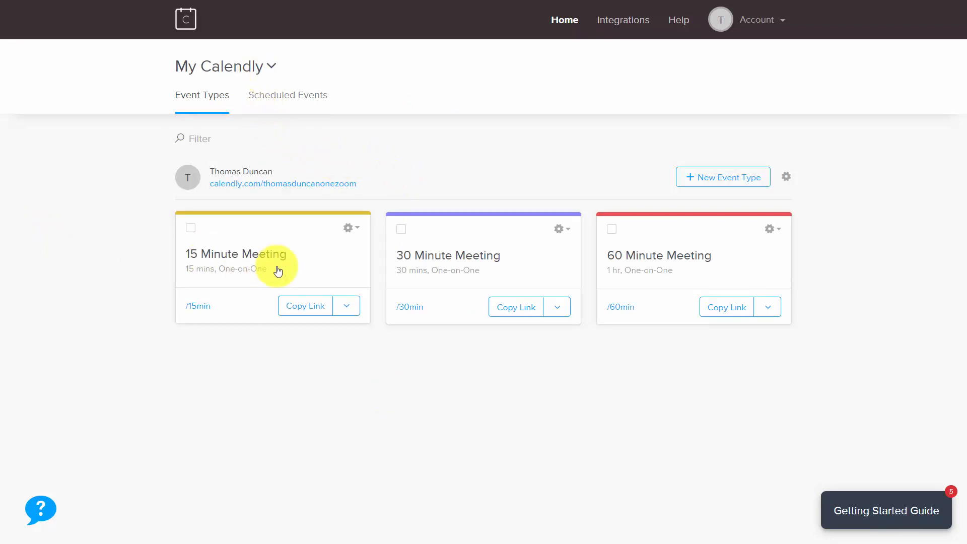
- Open the Zoom integration in Calendly and start connecting a Zoom account
click(616, 24)
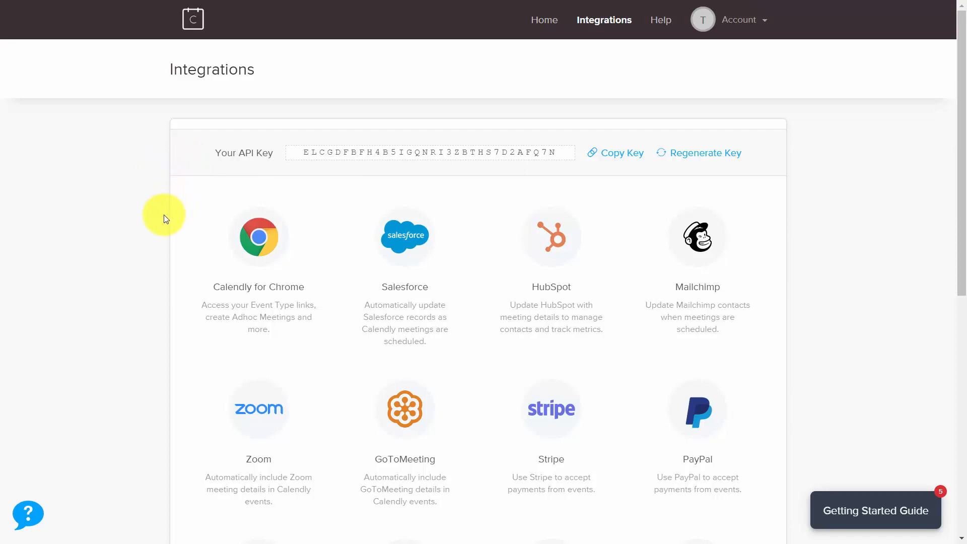
click(258, 413)
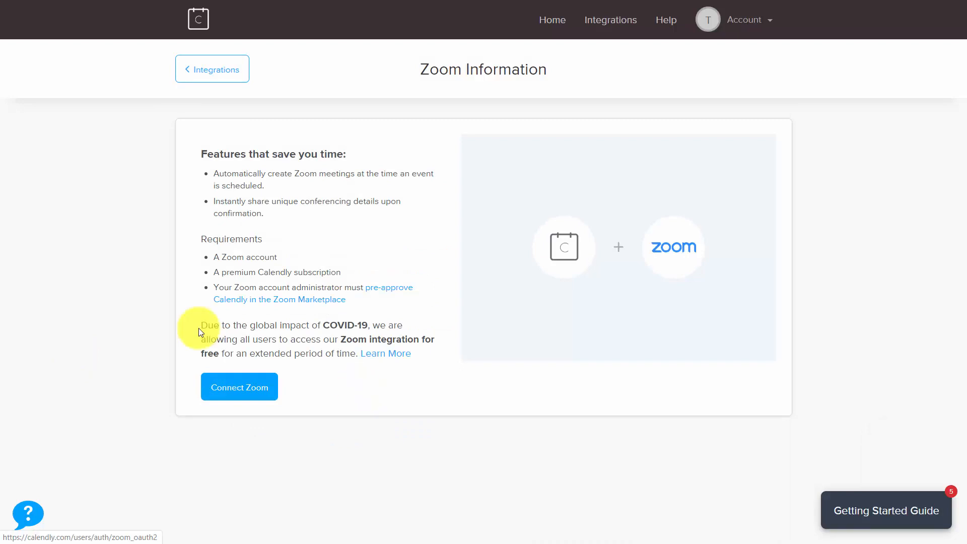
click(239, 387)
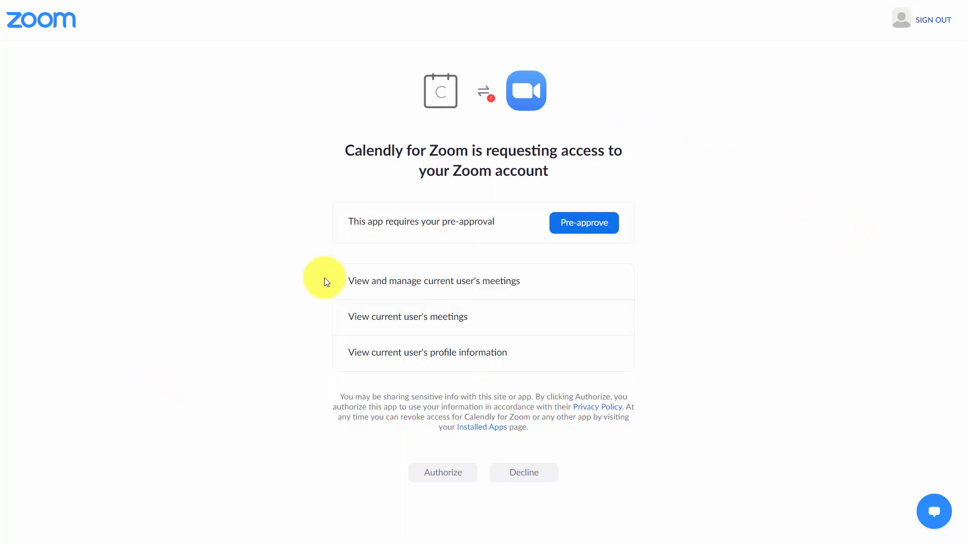
- Pre-approve Calendly for Zoom and authorize its access to the Zoom account
click(568, 227)
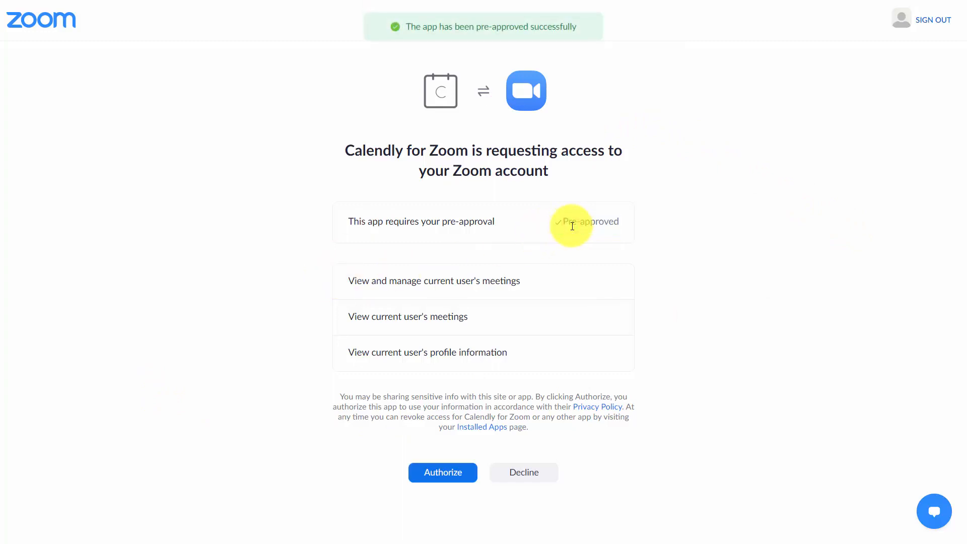
click(449, 477)
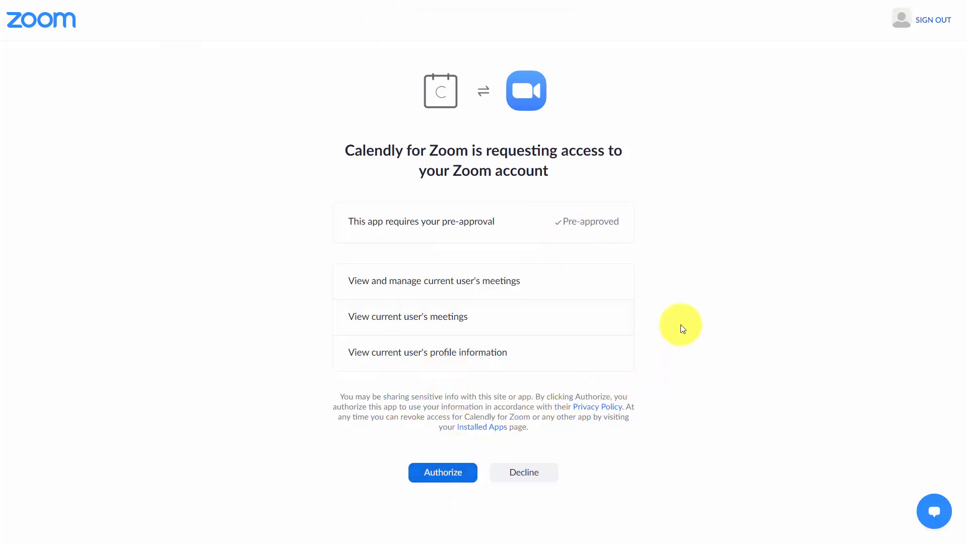
click(438, 476)
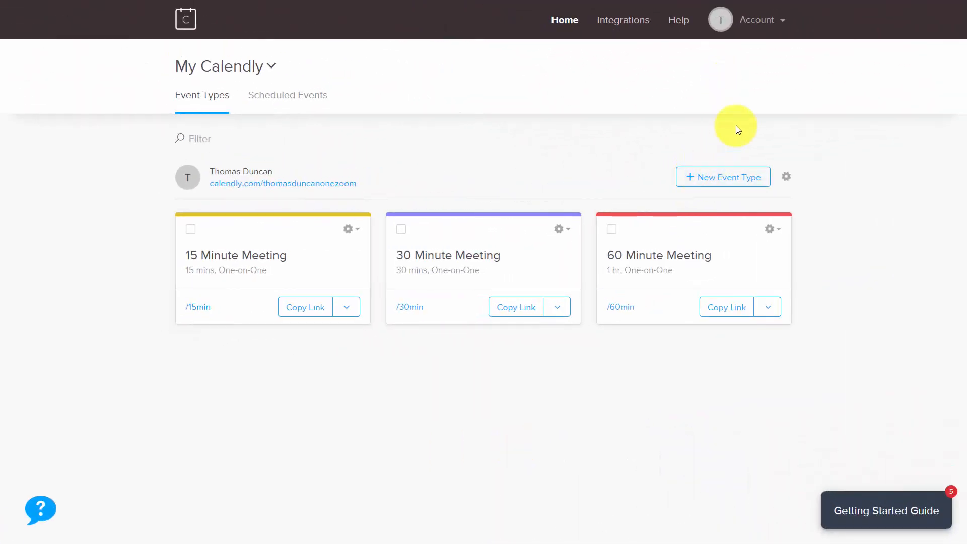
- Create a new One-on-One event type in Calendly with Zoom as its location
click(690, 180)
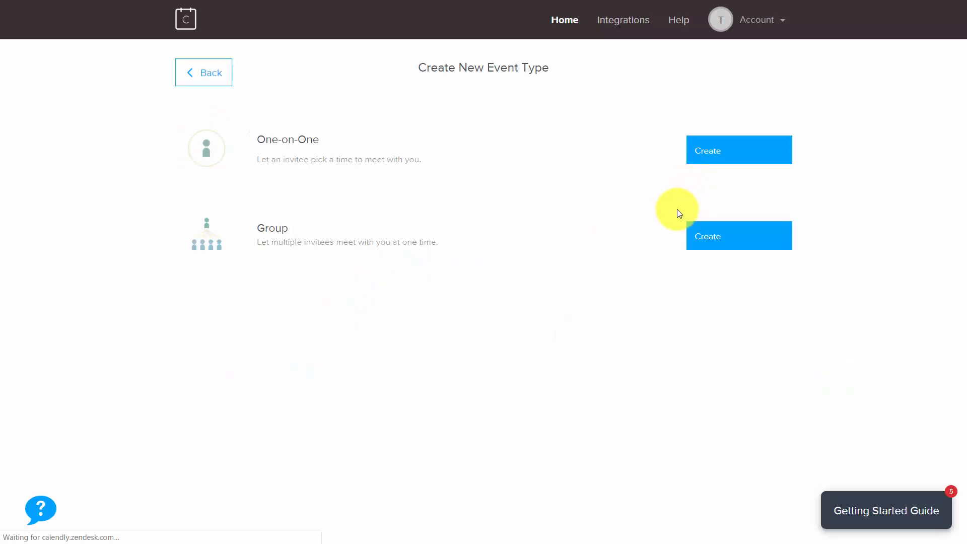
click(708, 154)
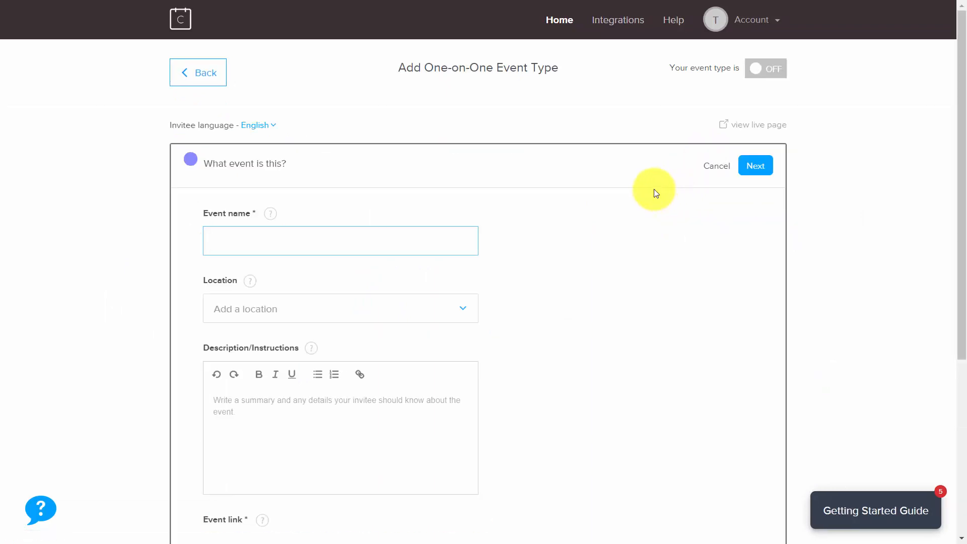
click(461, 308)
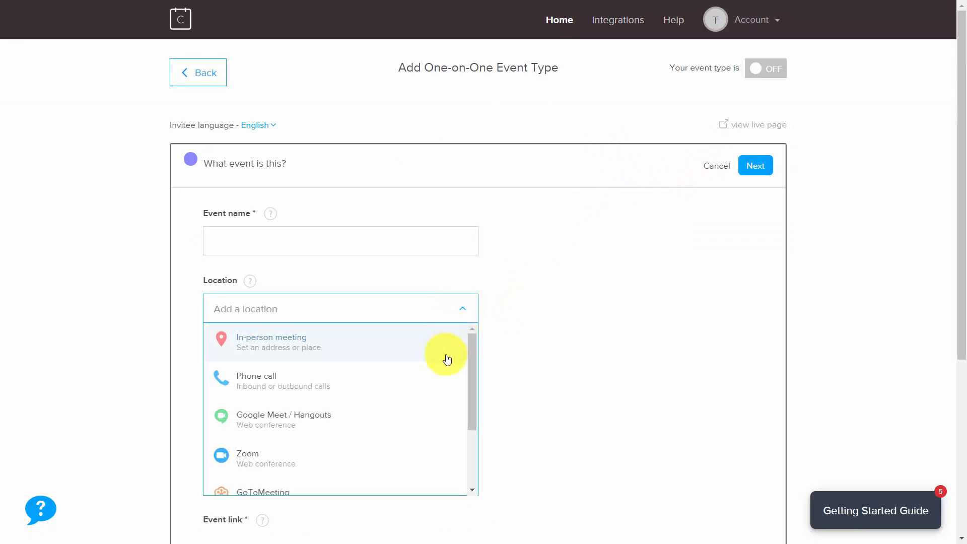
click(318, 460)
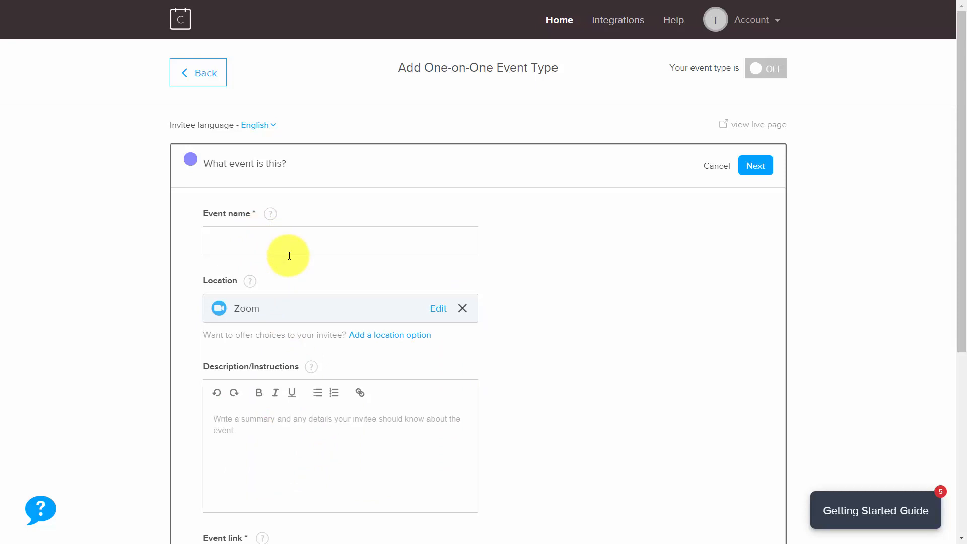
- Name the event as a discussion with the contact, use the same text as its description, and continue to the booking settings
click(262, 241)
scroll(262, 242, down, 4)
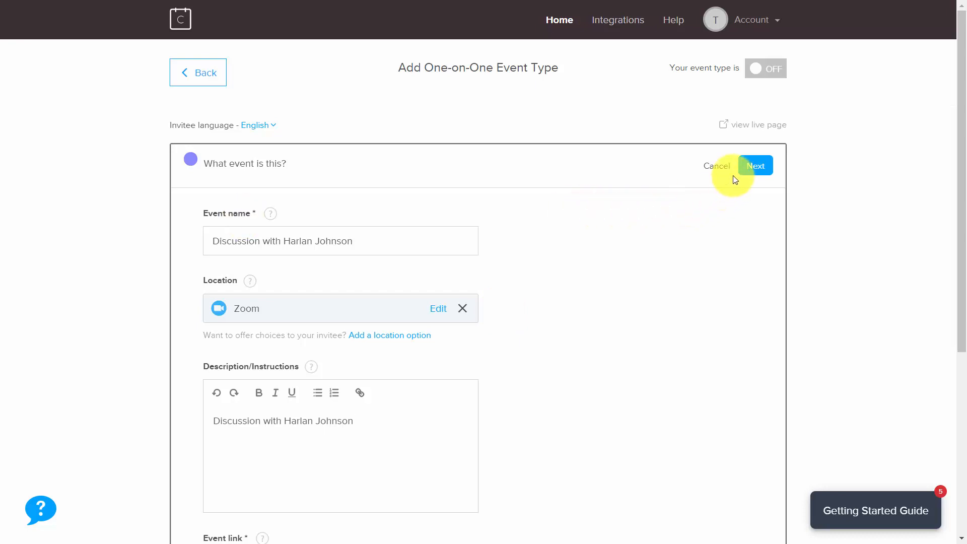
click(750, 171)
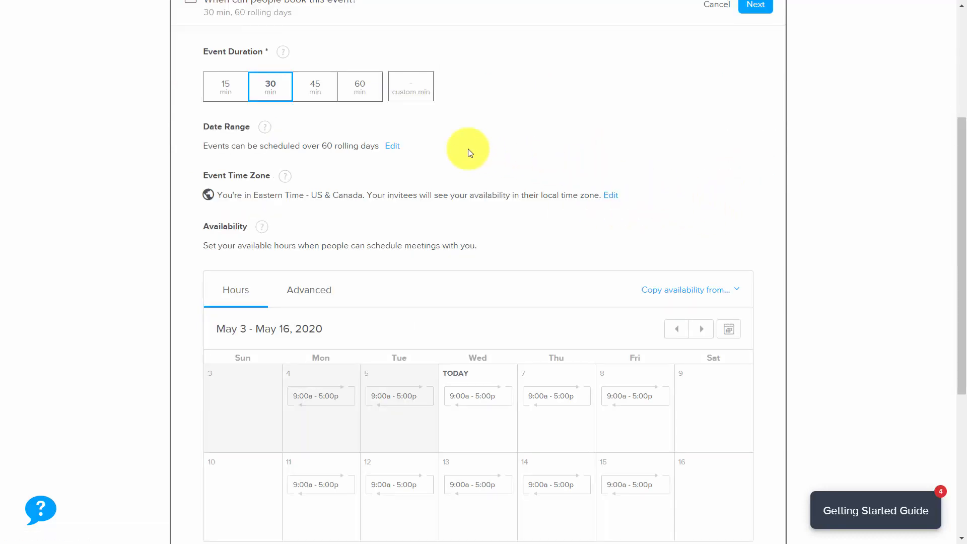
- Set the event duration to 60 min, save the availability settings, and copy the event's booking link
click(366, 87)
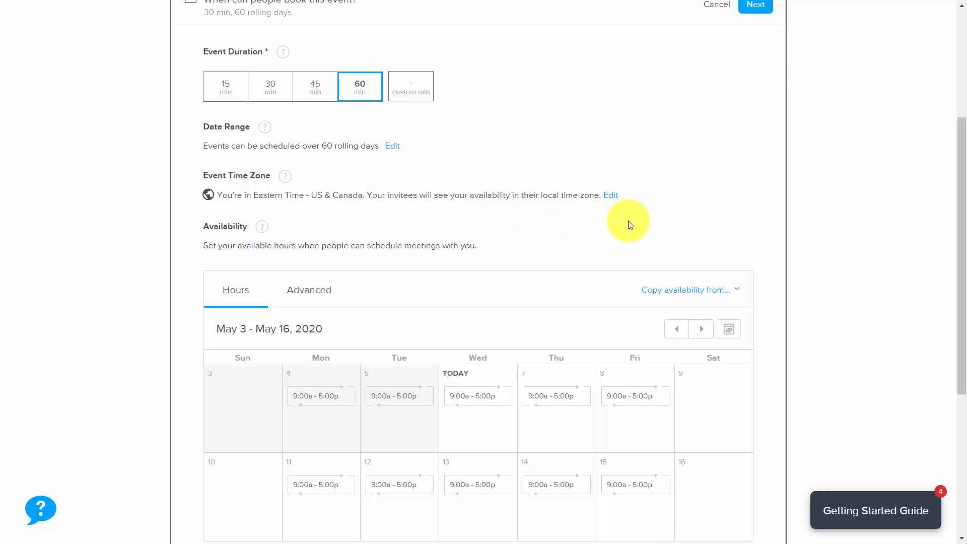
scroll(576, 198, down, 4)
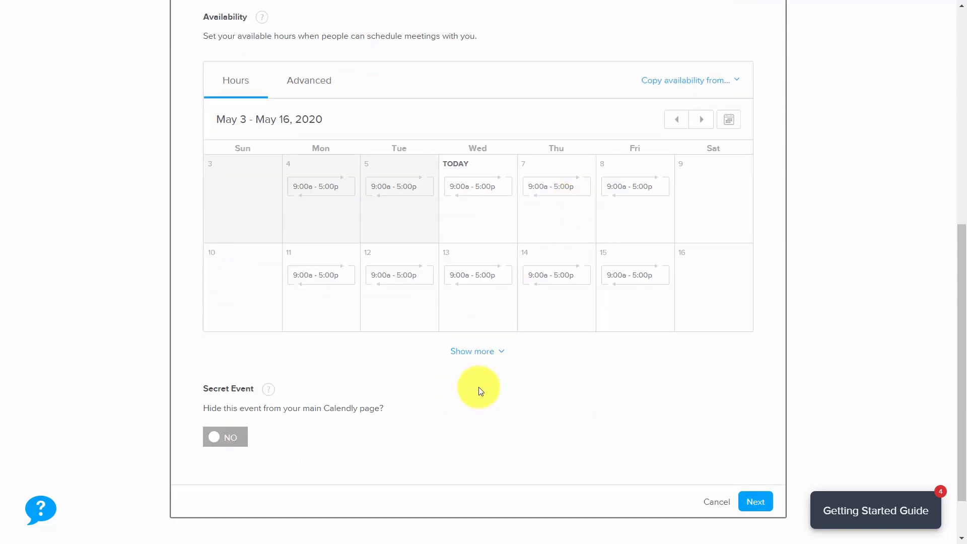
click(756, 503)
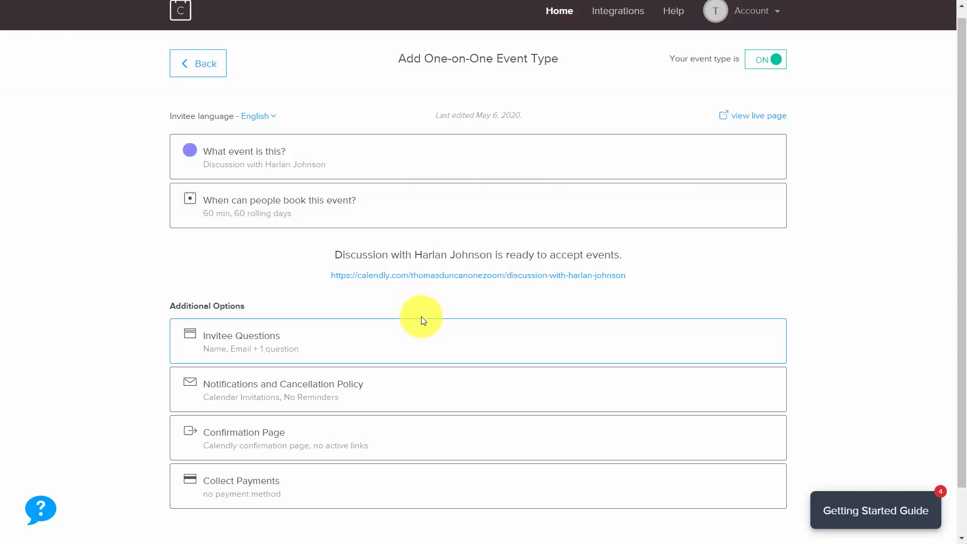
right_click(417, 276)
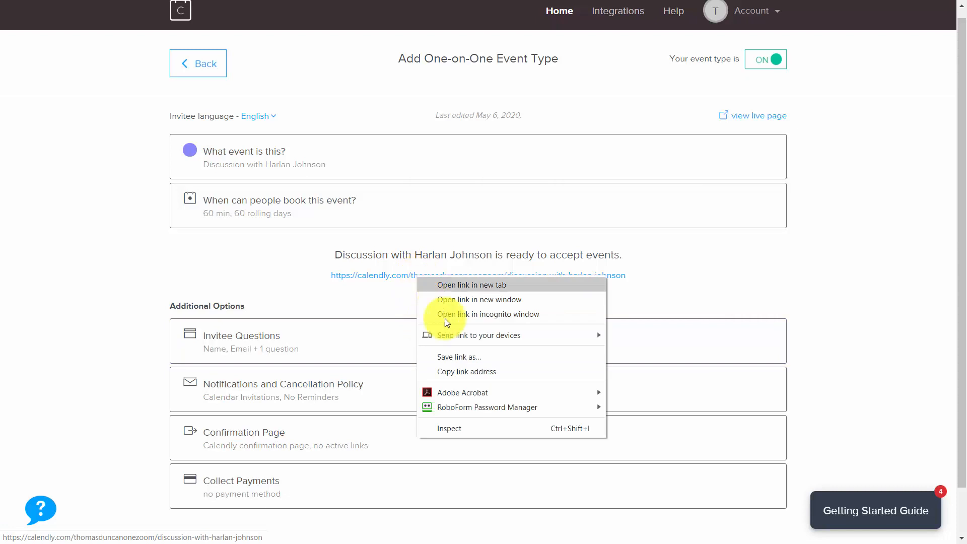
click(471, 370)
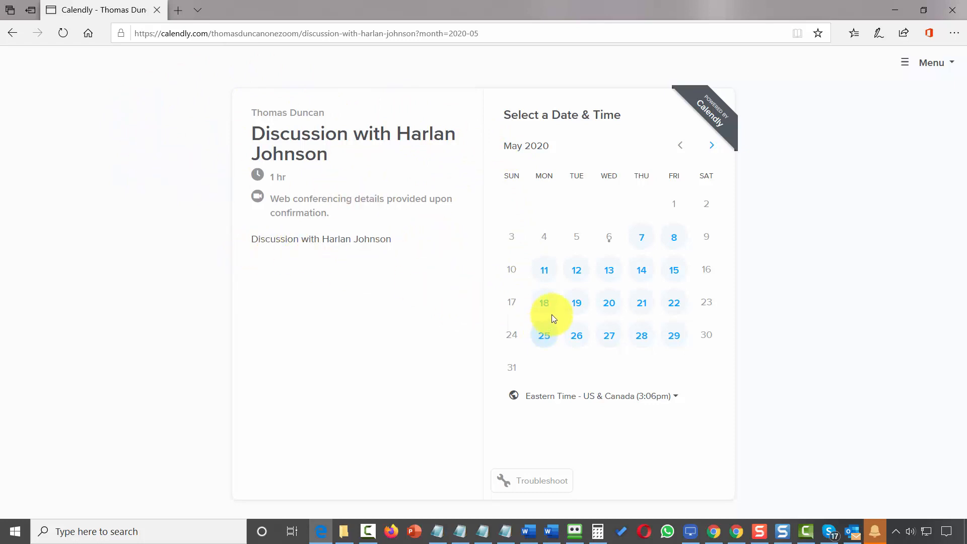
- On the booking page in Microsoft Edge, book 9:30am on Tuesday, May 12, with the invitee's name and email
click(575, 272)
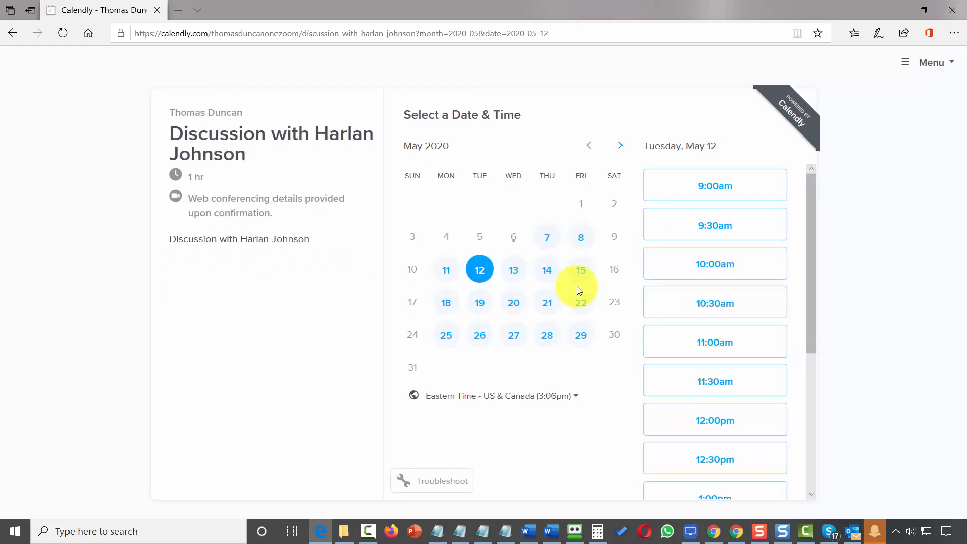
click(702, 228)
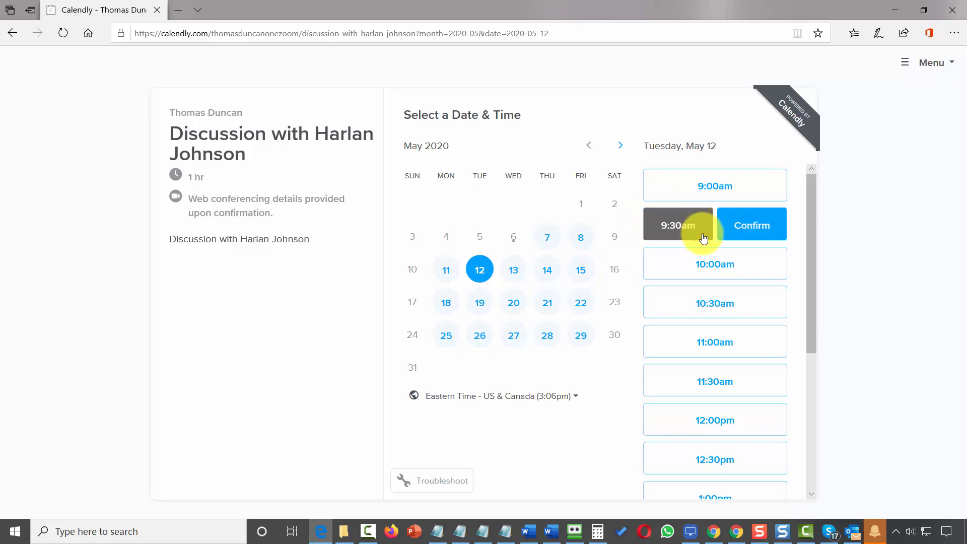
click(742, 230)
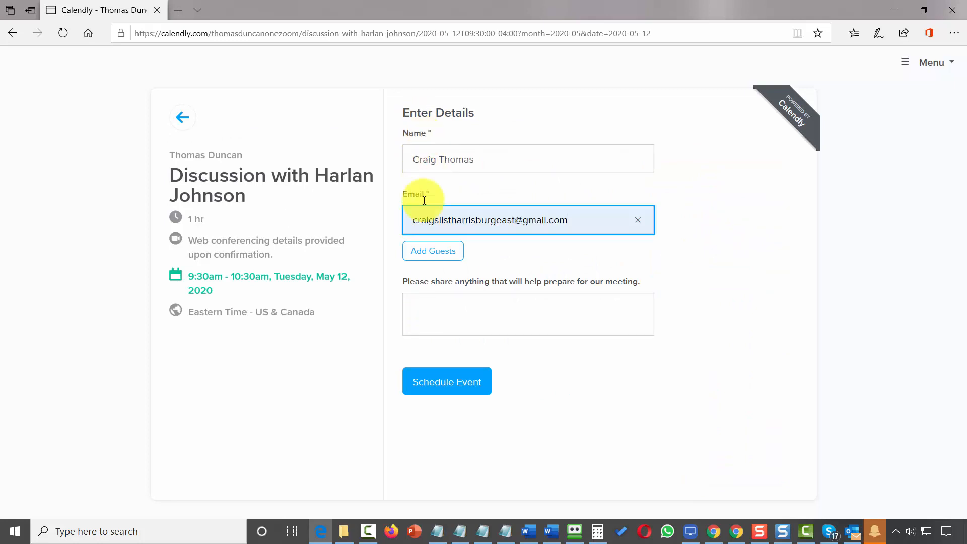
click(432, 388)
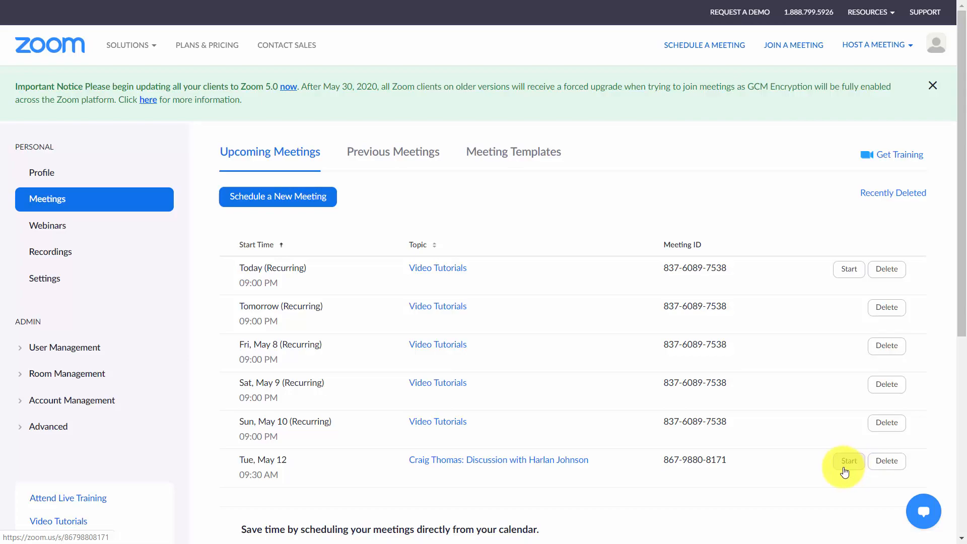
- Switch to Gmail and review the booking confirmation's Zoom join details, calendar options and change options
key(ctrl+Tab)
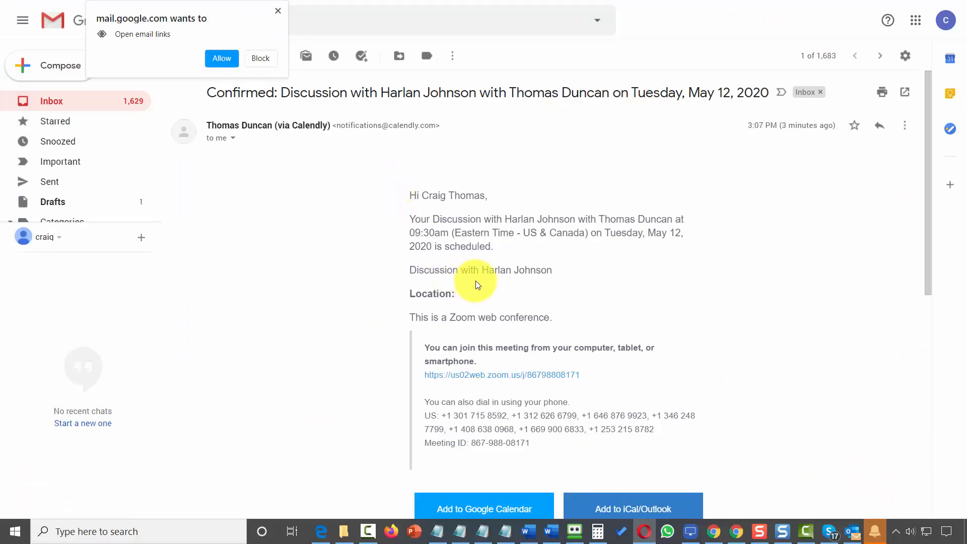
scroll(620, 221, down, 4)
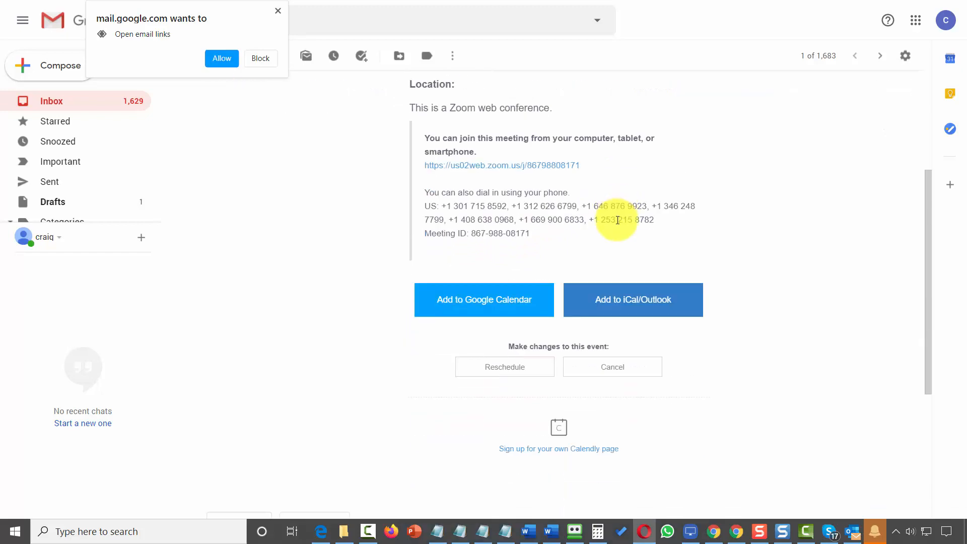
scroll(619, 222, up, 4)
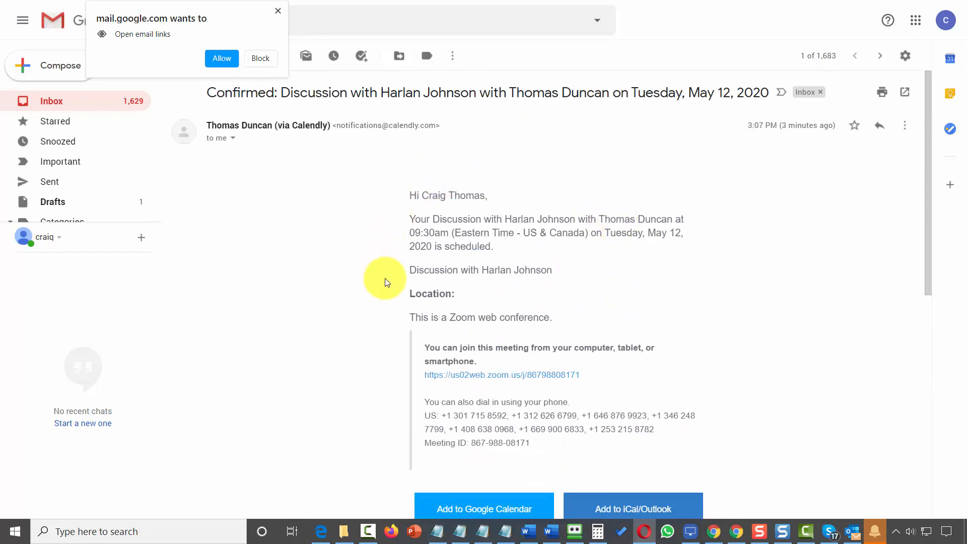
scroll(398, 290, down, 4)
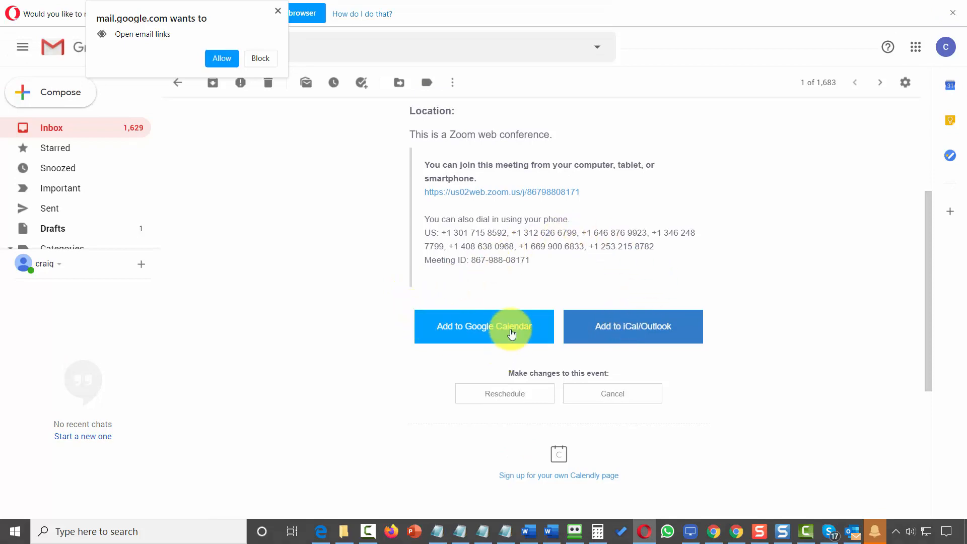
scroll(617, 316, up, 3)
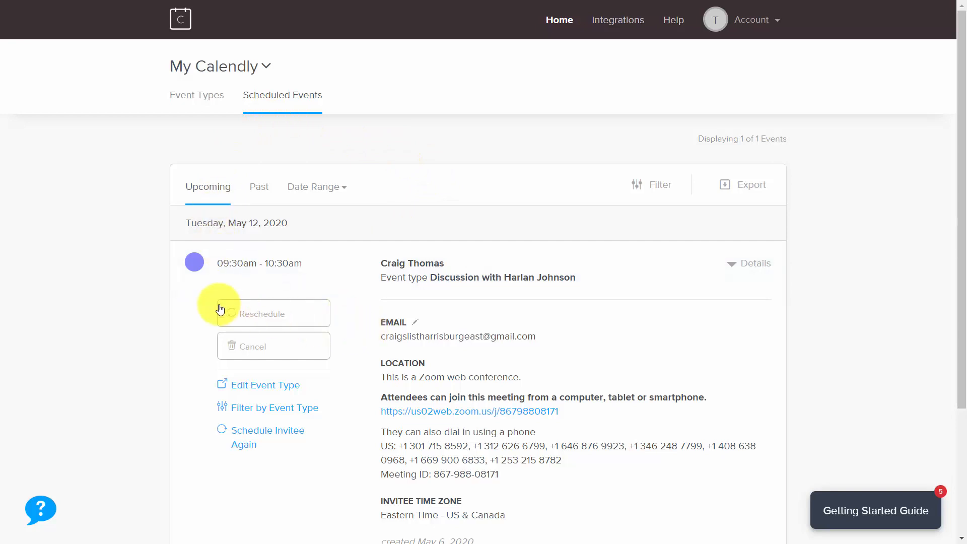
- Reschedule the event in Calendly to 9:30am on Thursday, May 14, giving "Not available online" as the reason for change
click(265, 316)
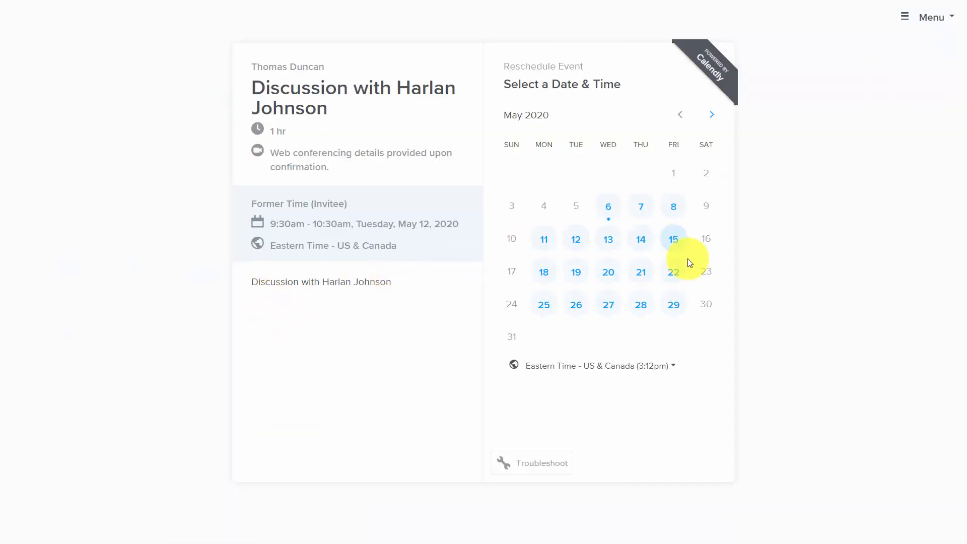
click(642, 240)
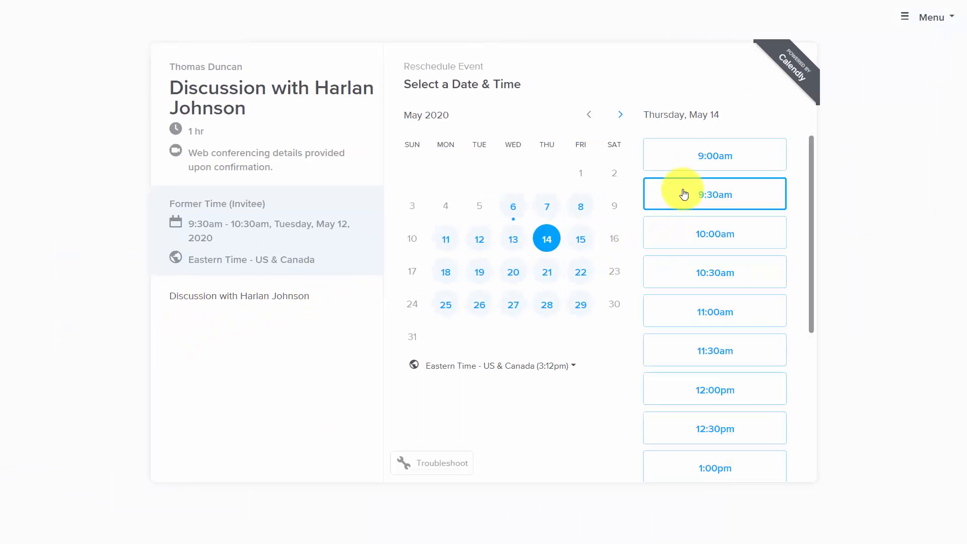
click(694, 202)
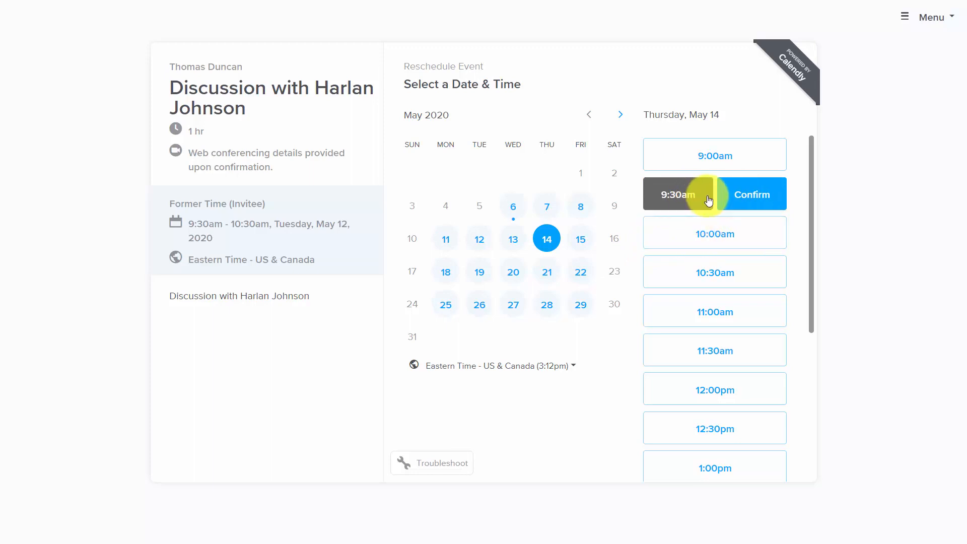
click(738, 199)
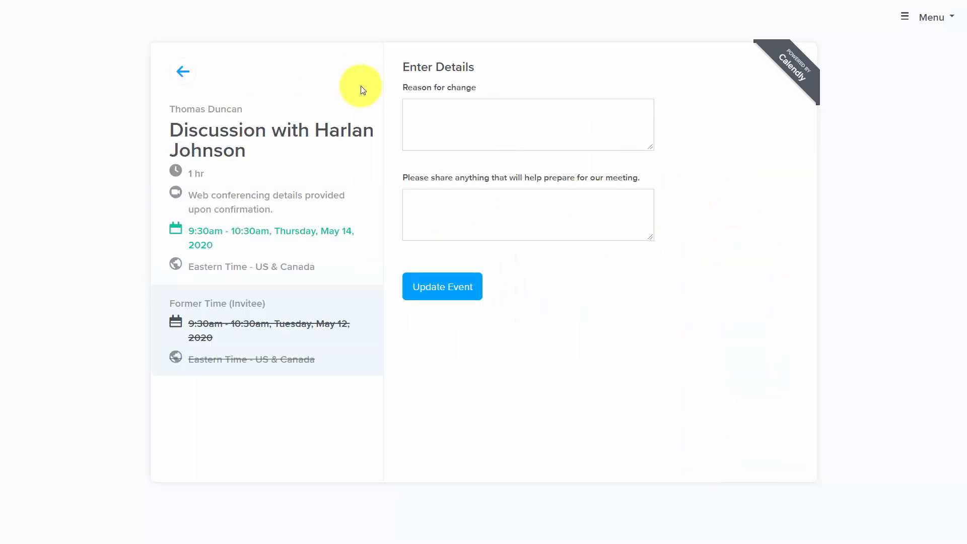
click(424, 120)
text(Not available online)
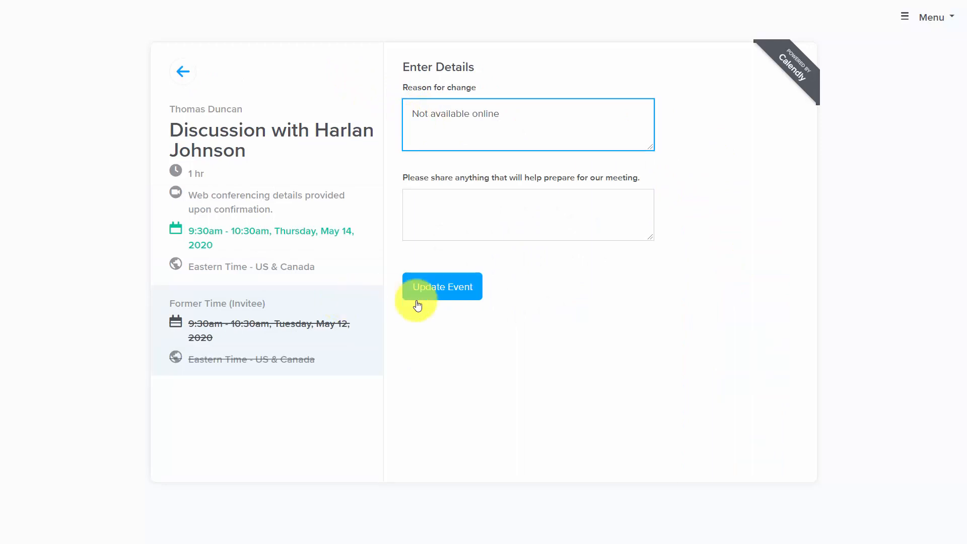
click(435, 288)
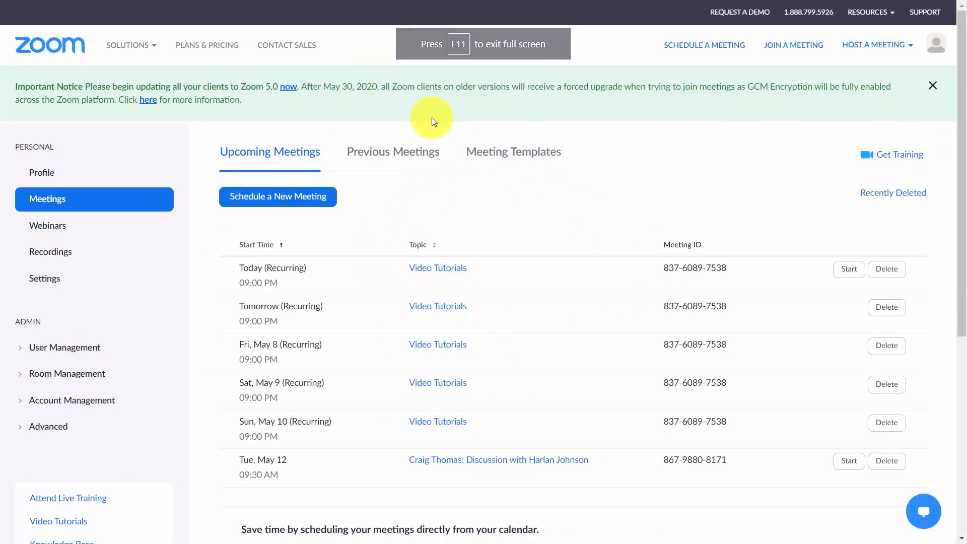
- Review the updated confirmation email and check the upcoming meetings list in Zoom for the rescheduled event
scroll(406, 325, down, 4)
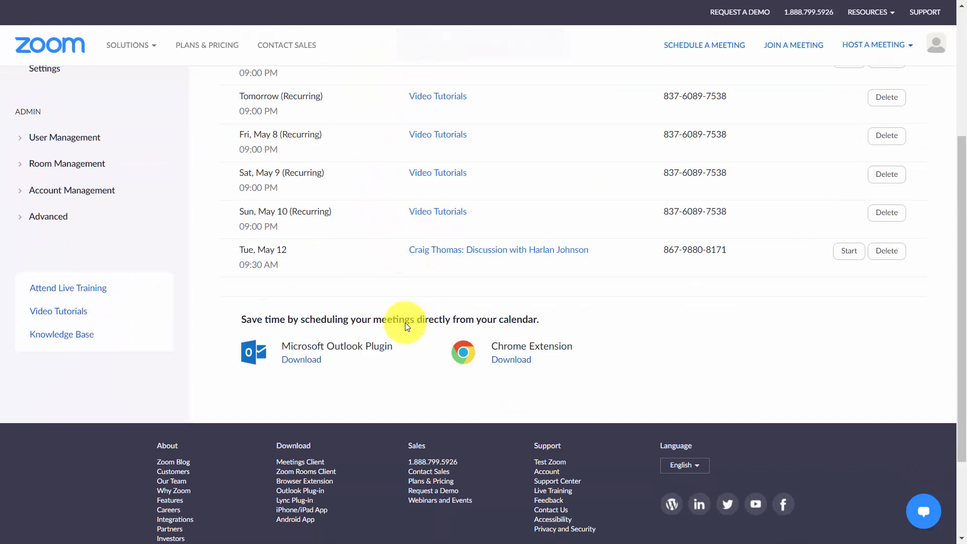
scroll(406, 326, up, 4)
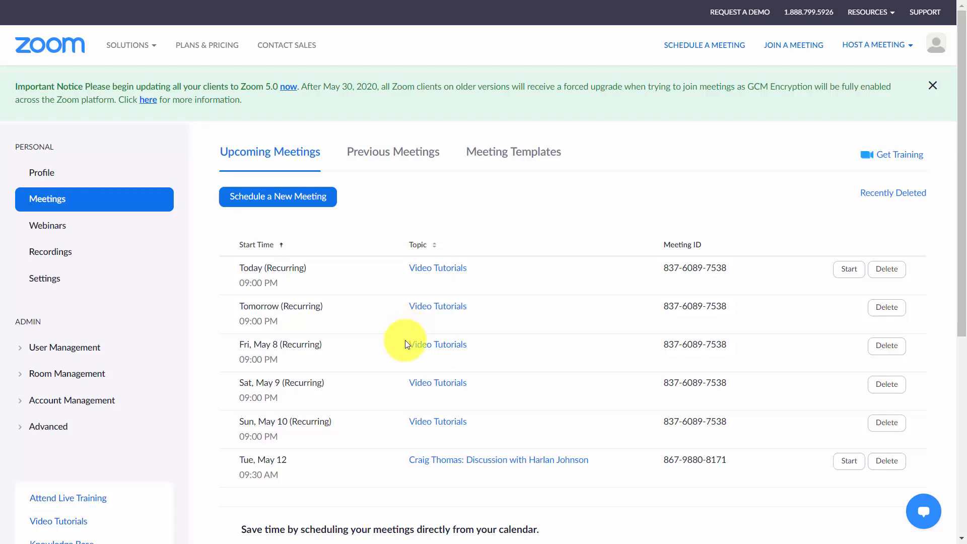